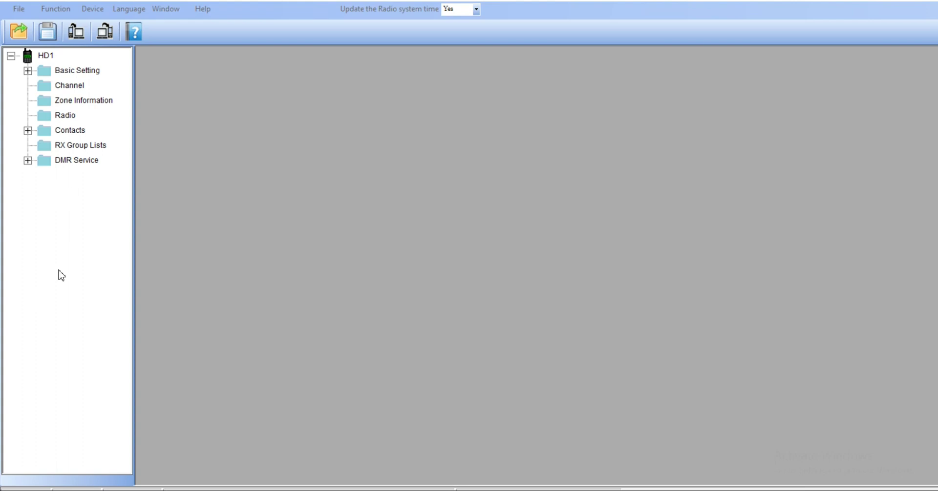
- Add channel 4 with RX frequency 144.54500 and the alias 'enc'
left_click(81, 88)
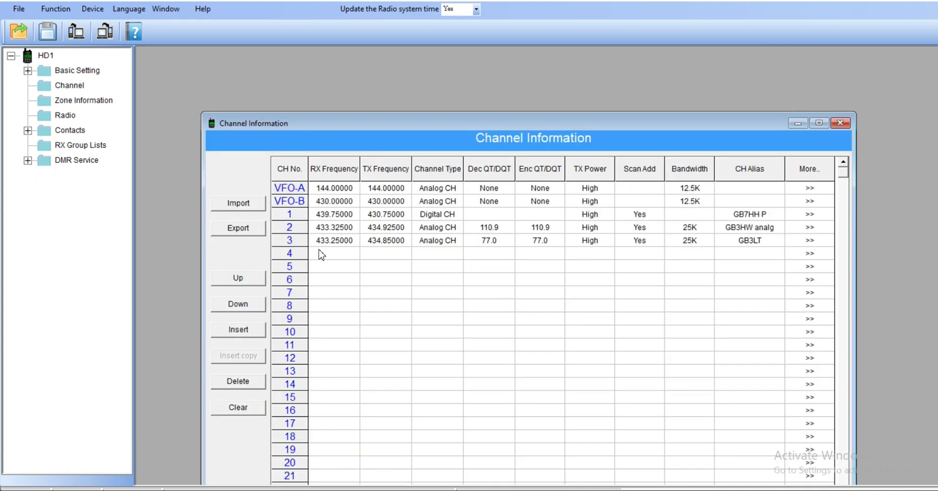
left_click(331, 255)
type("144.54500")
left_click(392, 253)
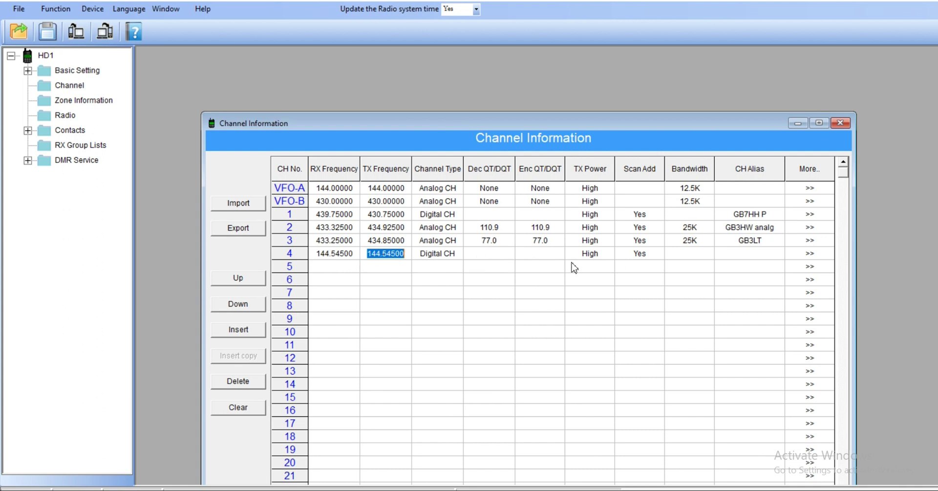
left_click(745, 255)
type("e")
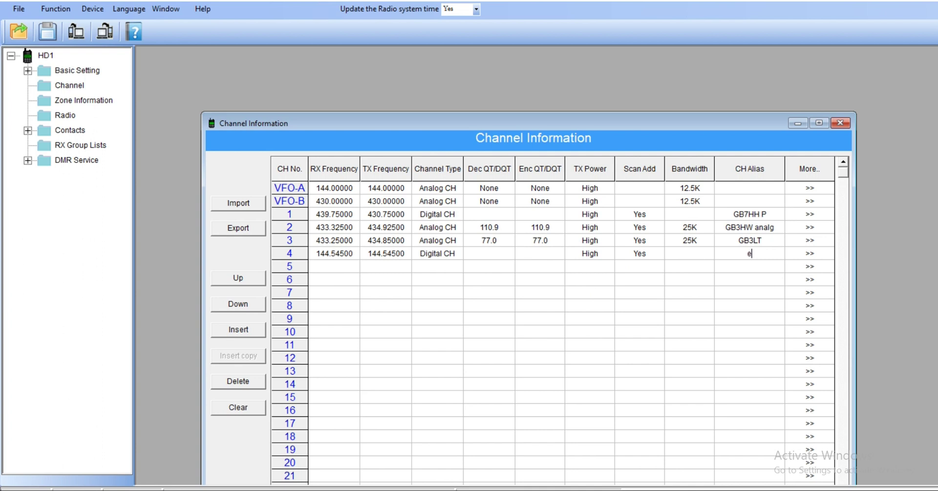
type("nc")
left_click(816, 259)
left_click(818, 259)
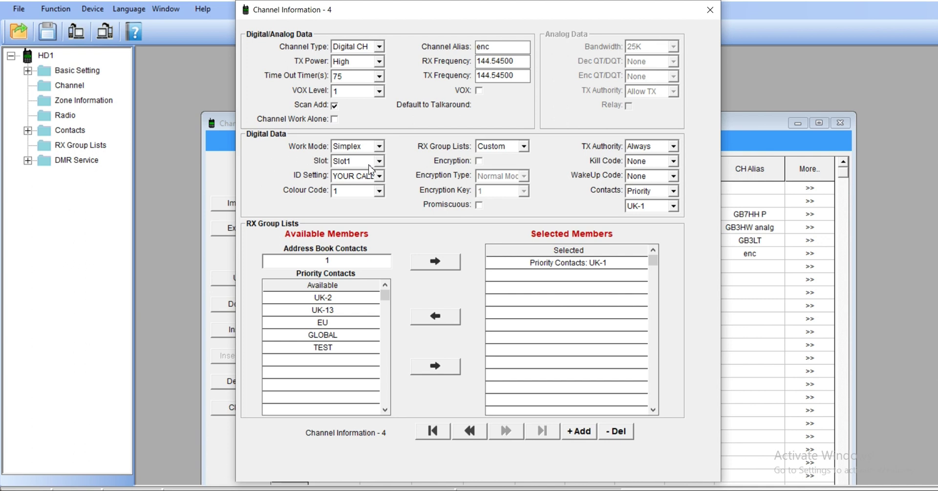
left_click(380, 146)
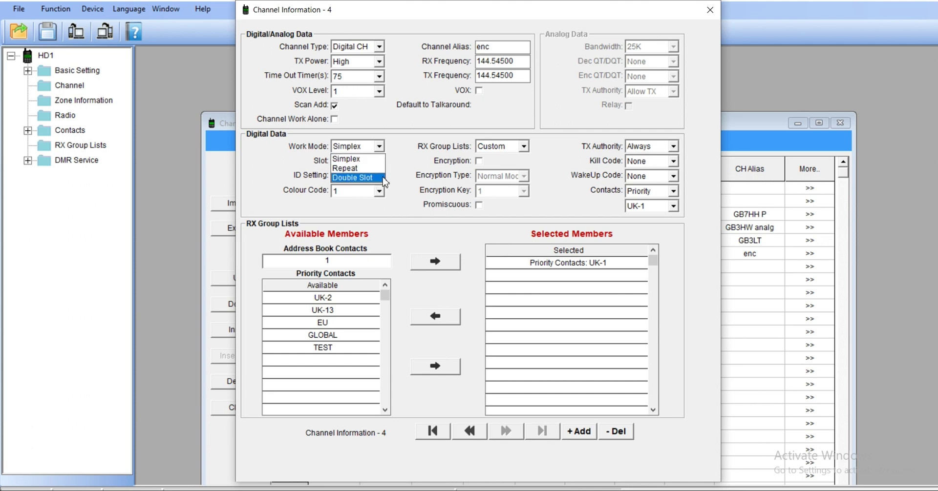
left_click(376, 160)
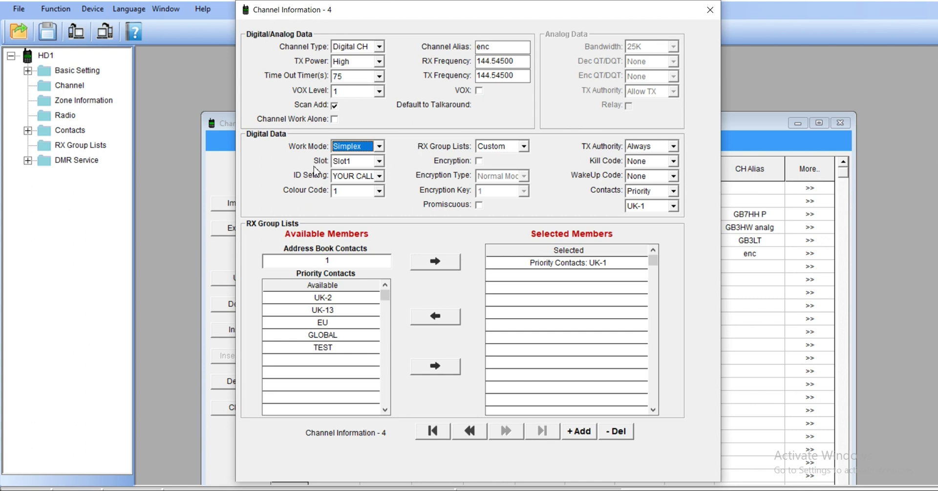
- Keep time slot Slot1 and the current ID setting, and change channel 4's colour code to 3
left_click(352, 163)
left_click(353, 162)
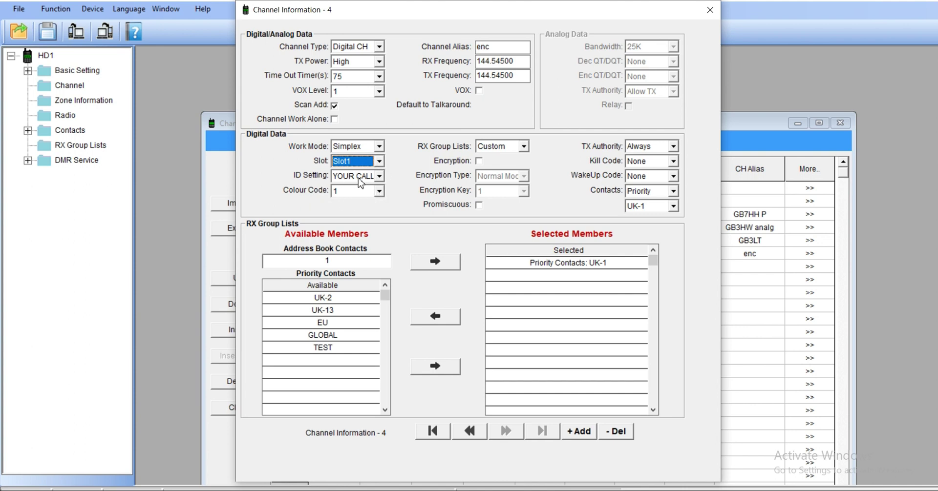
left_click(362, 177)
left_click(363, 188)
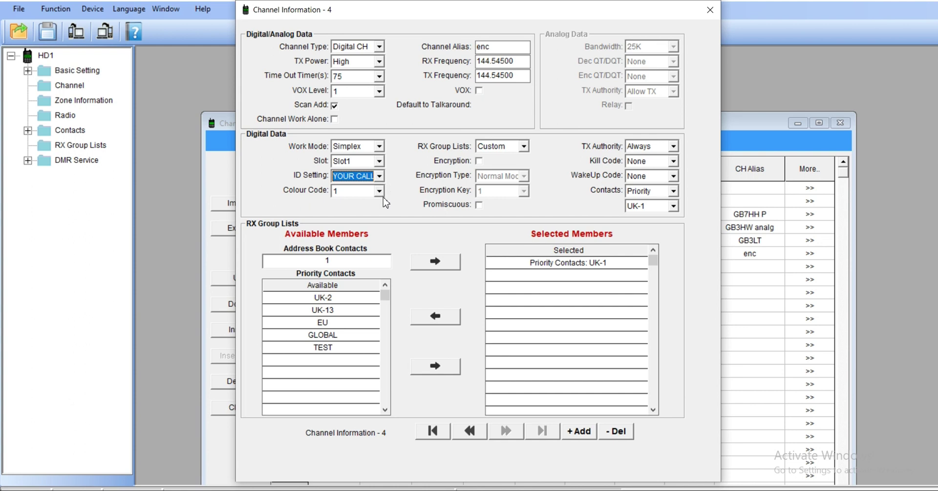
left_click(353, 195)
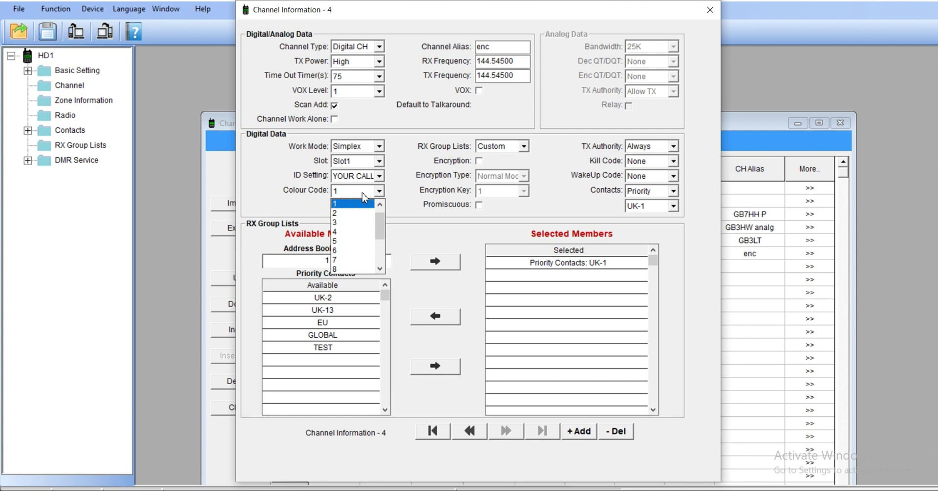
left_click(363, 222)
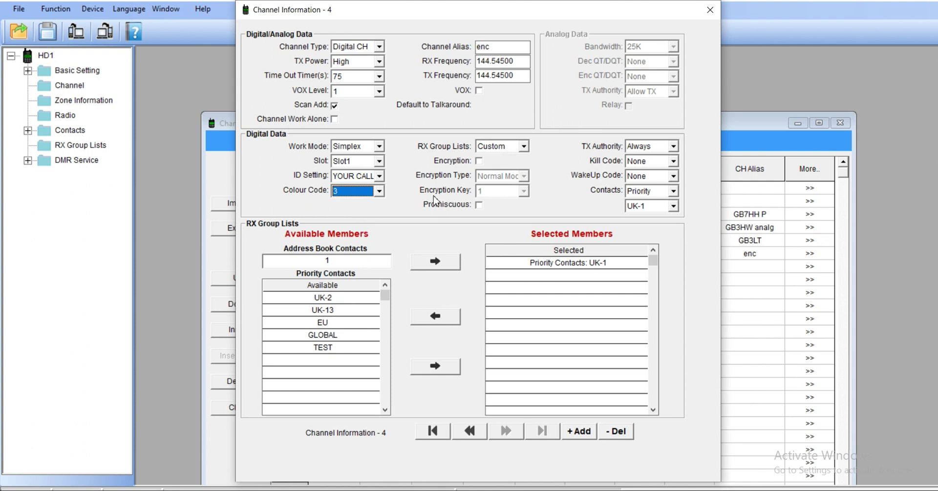
- Enable Normal Mode encryption with key 1 on channel 4 and select the UK-1 priority contact
left_click(479, 162)
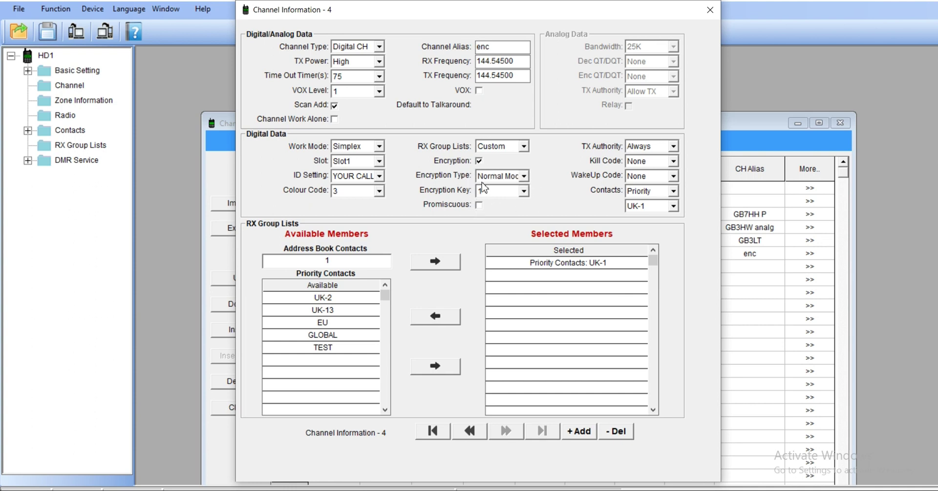
left_click(499, 180)
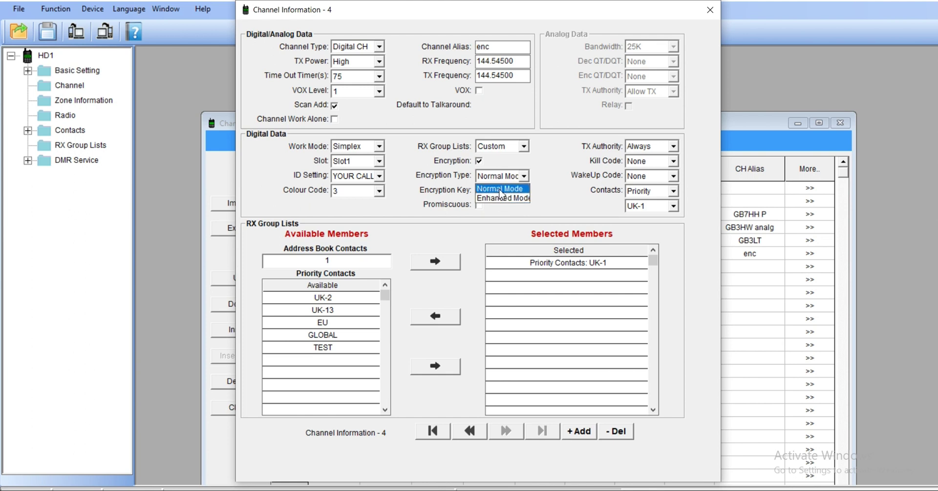
left_click(501, 189)
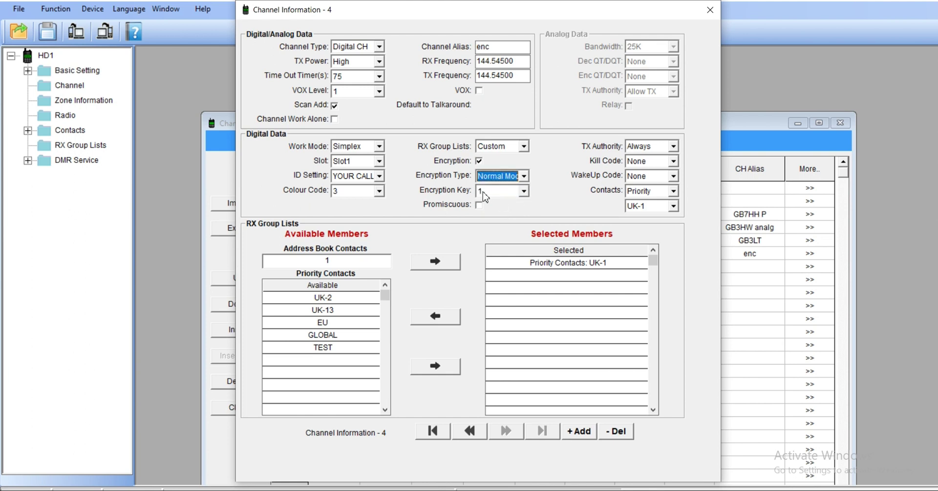
left_click(487, 193)
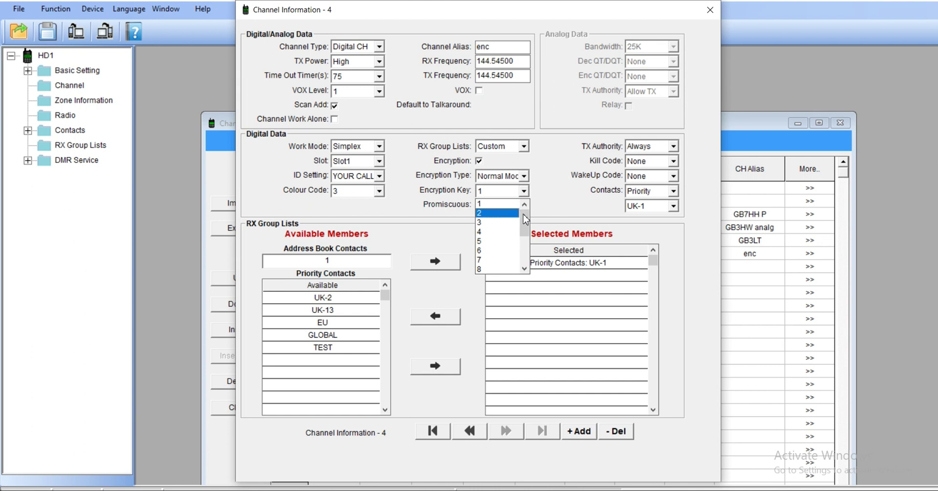
scroll(524, 229, "down", 1)
left_click_drag(524, 228, 512, 206)
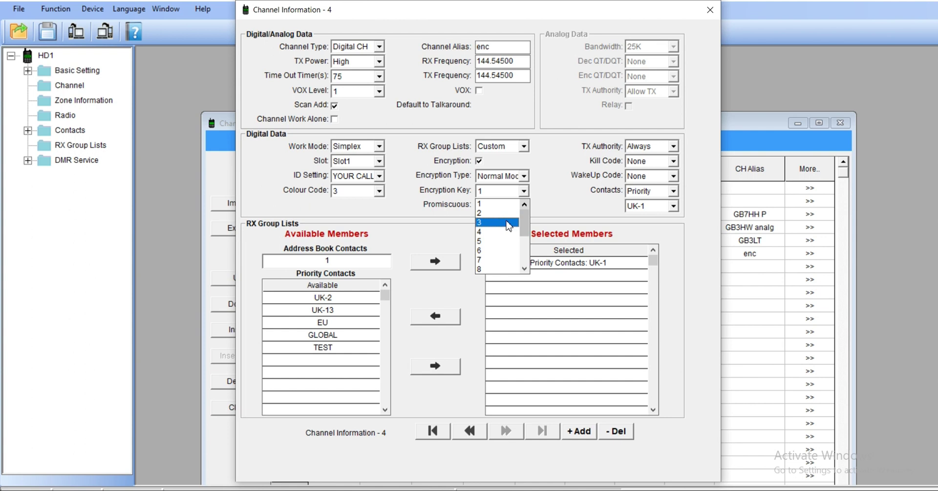
left_click(502, 205)
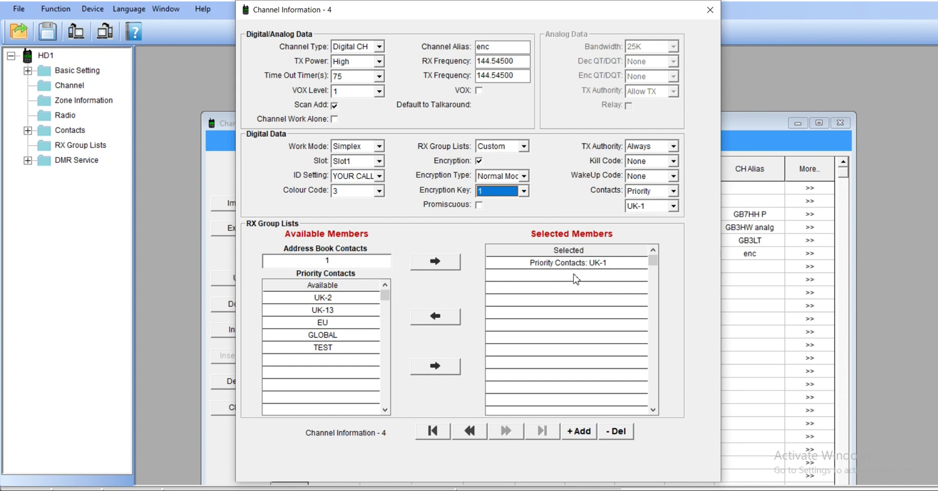
left_click(607, 264)
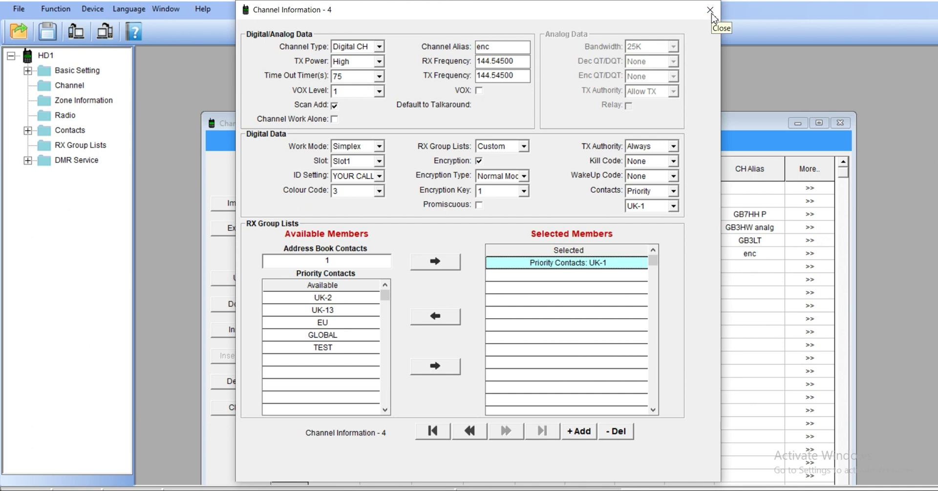
- Close channel 4's settings and open the Encryption key tables under DMR Service
left_click(712, 15)
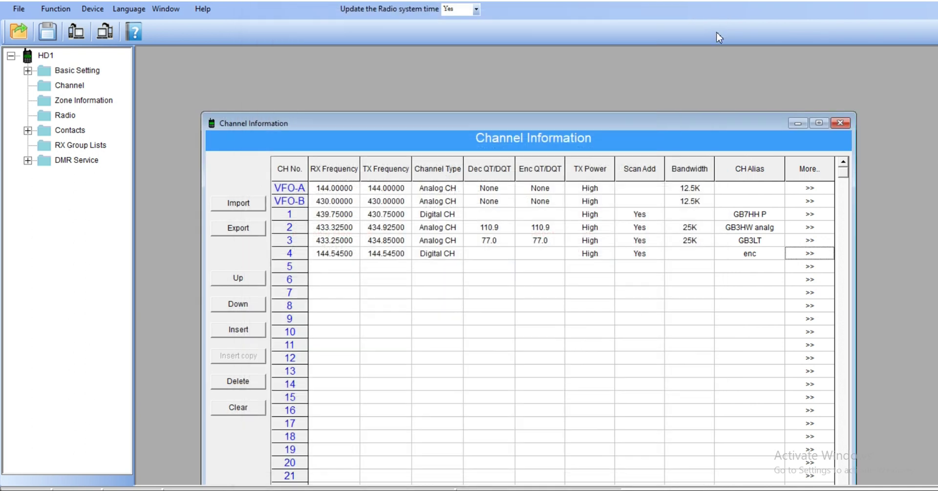
left_click(28, 160)
left_click(93, 177)
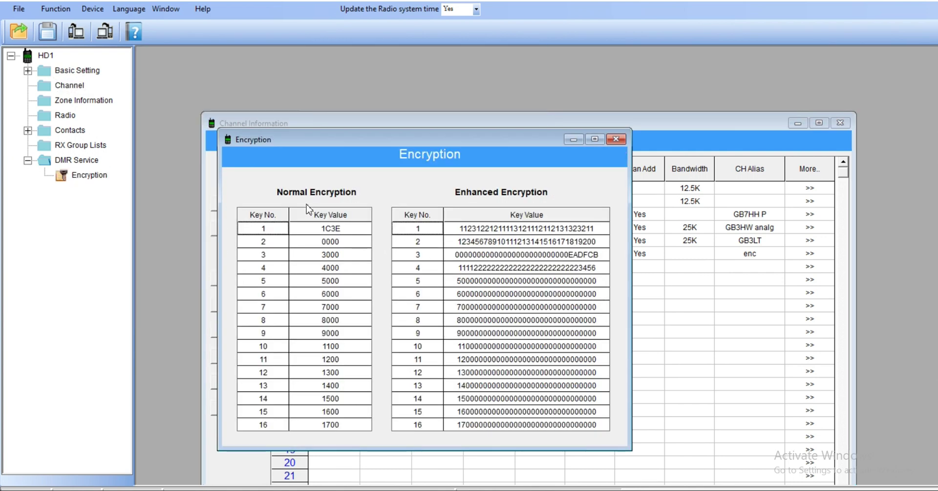
- Replace normal encryption key 1 with a new 4-character key value and close the key tables
left_click(353, 228)
double_click(350, 228)
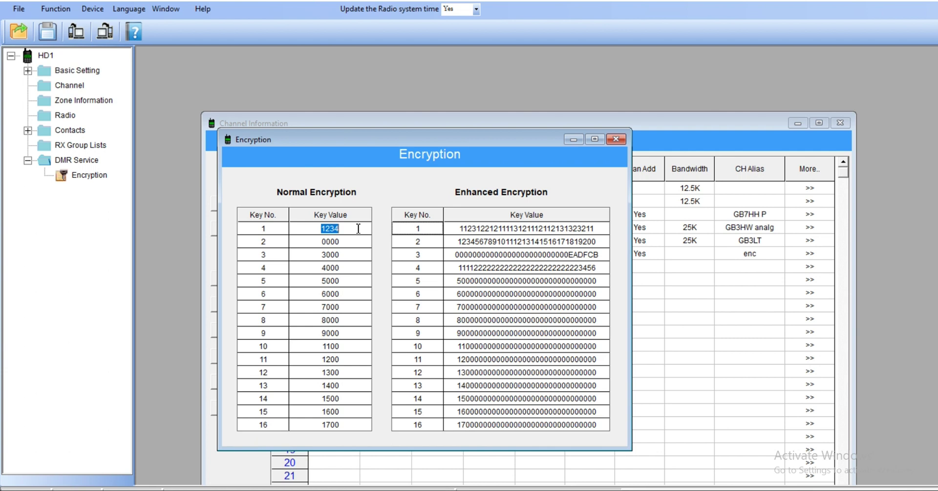
key("Return")
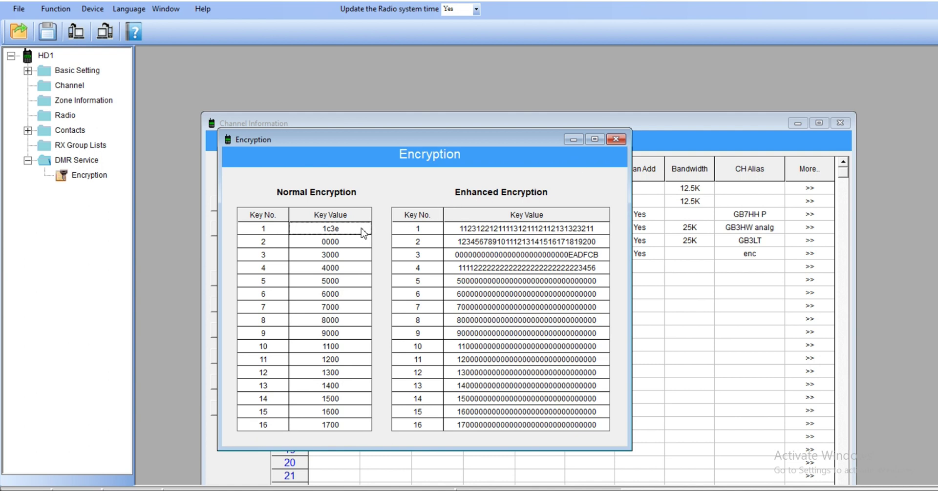
left_click(616, 139)
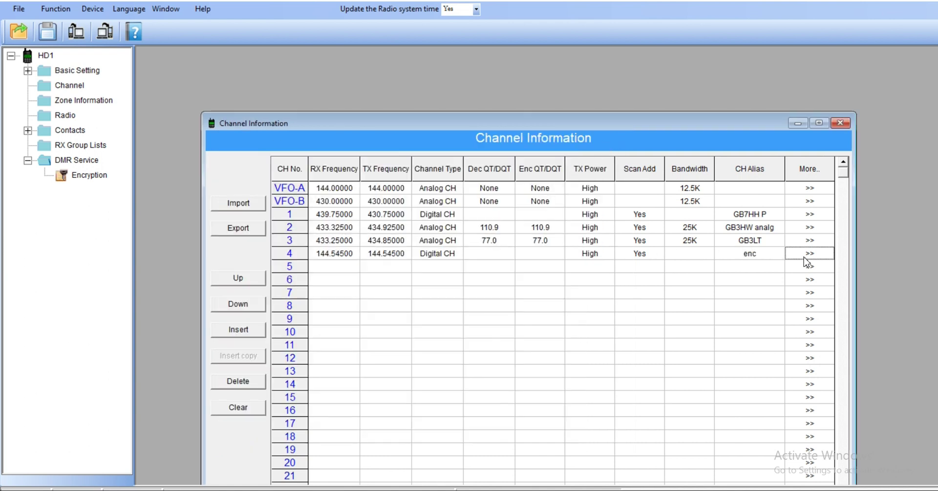
left_click(811, 254)
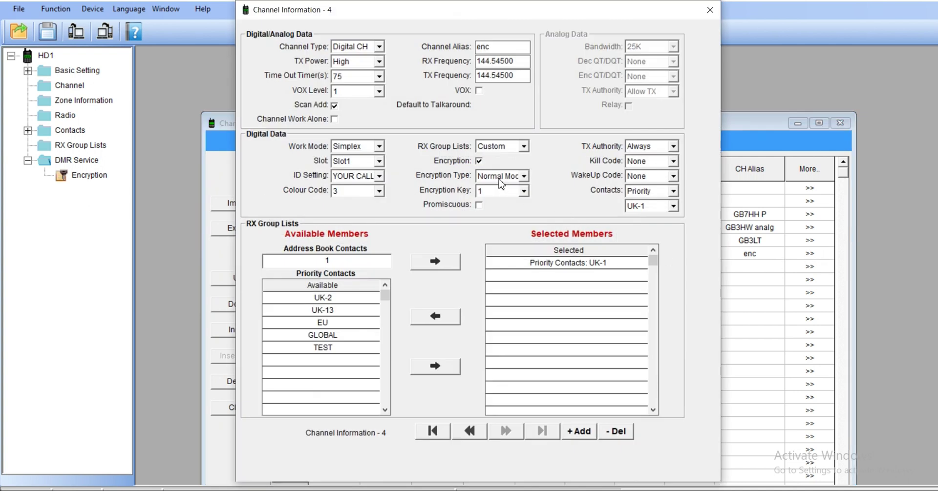
left_click(511, 176)
left_click(511, 176)
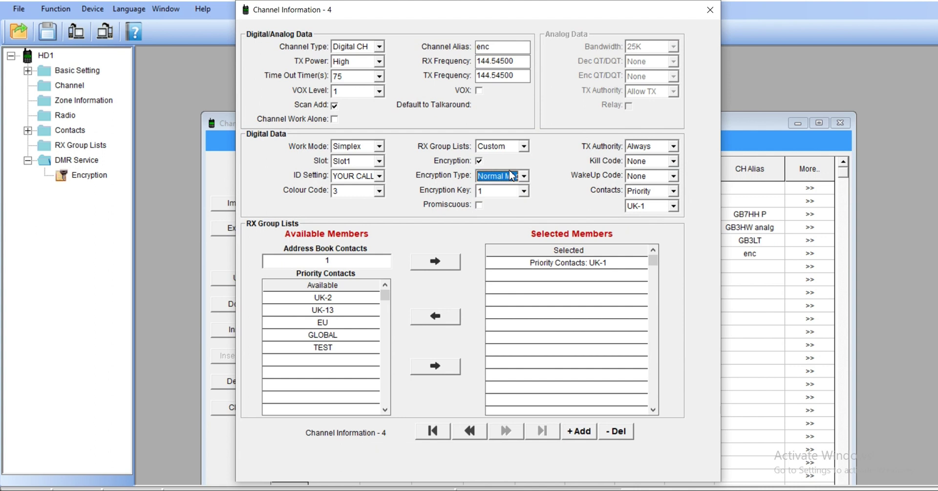
left_click(493, 192)
left_click(493, 192)
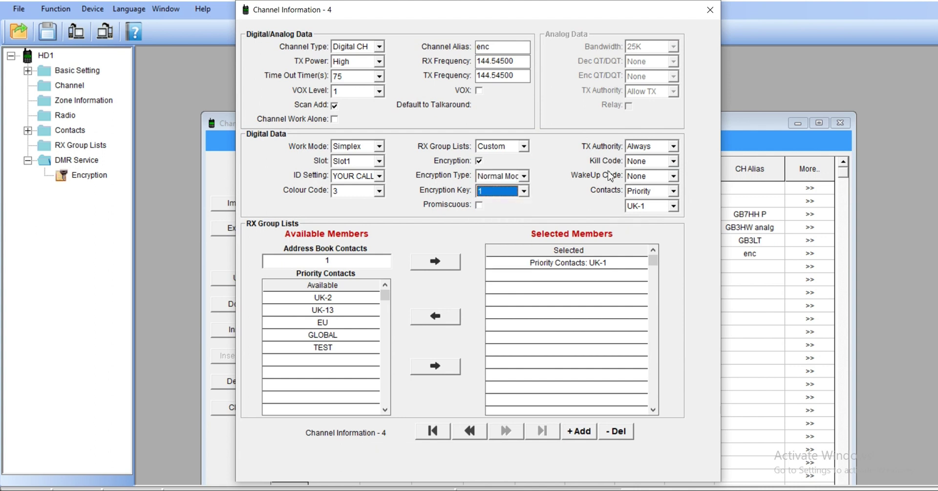
left_click(709, 10)
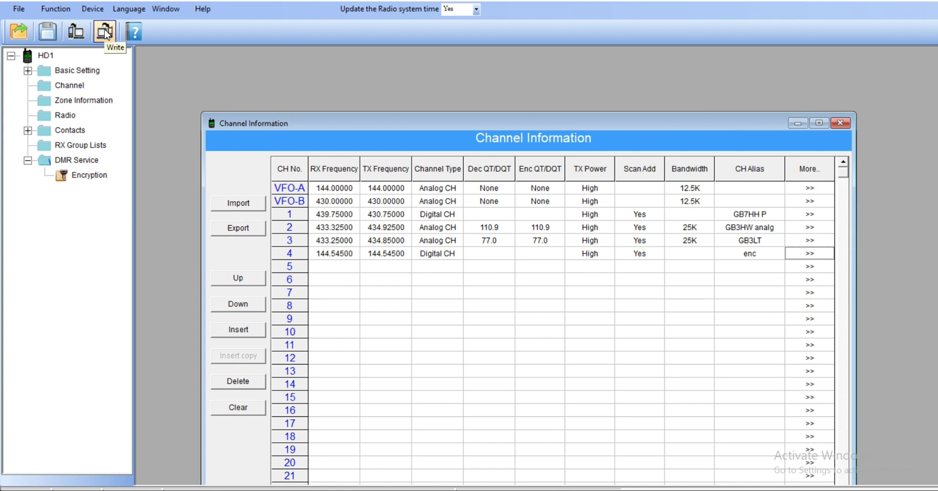
left_click(105, 35)
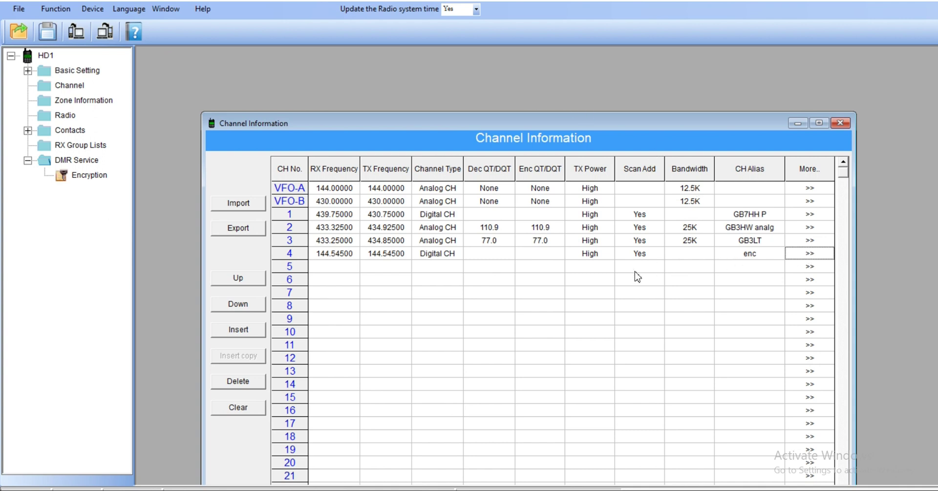
- Switch channel 4 'enc' to Enhanced Mode encryption, keeping encryption key 1
key("Return")
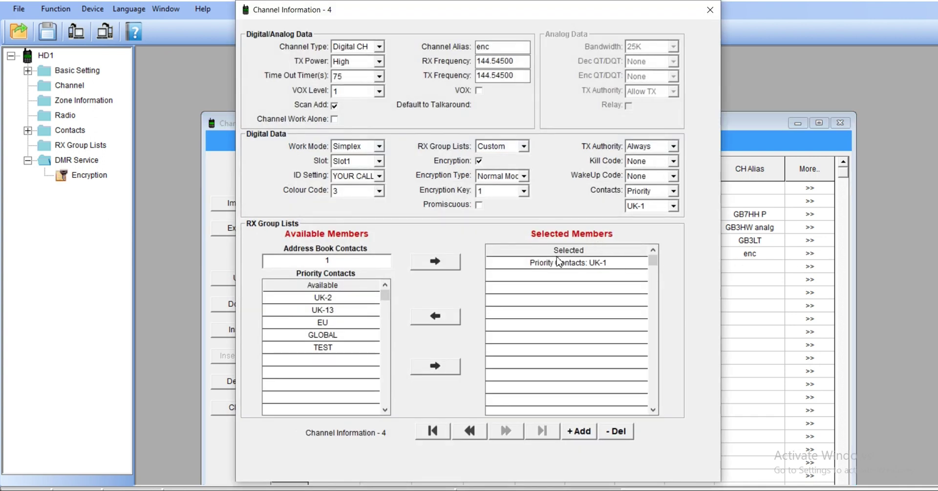
left_click(517, 178)
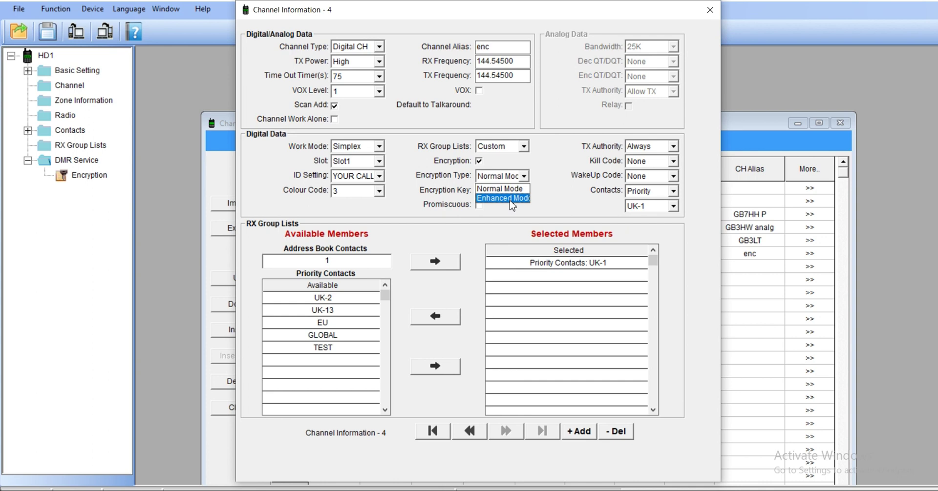
left_click(511, 199)
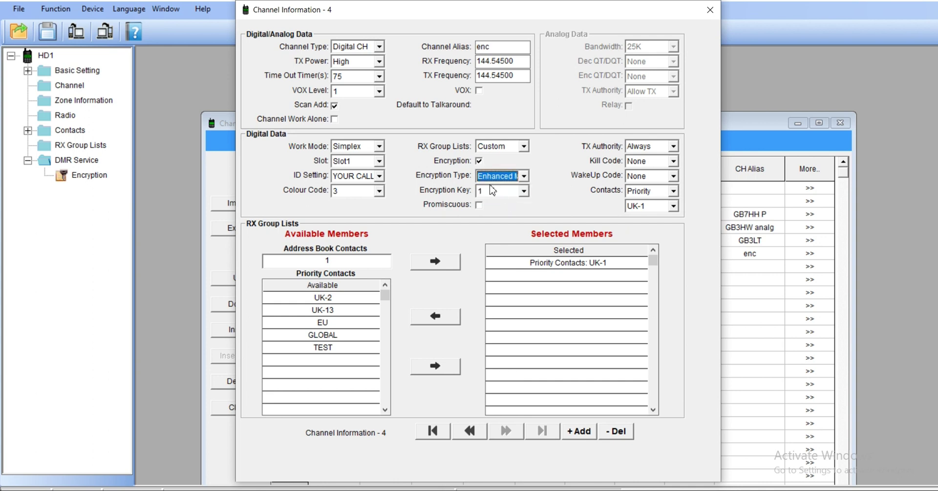
left_click(505, 196)
left_click(506, 195)
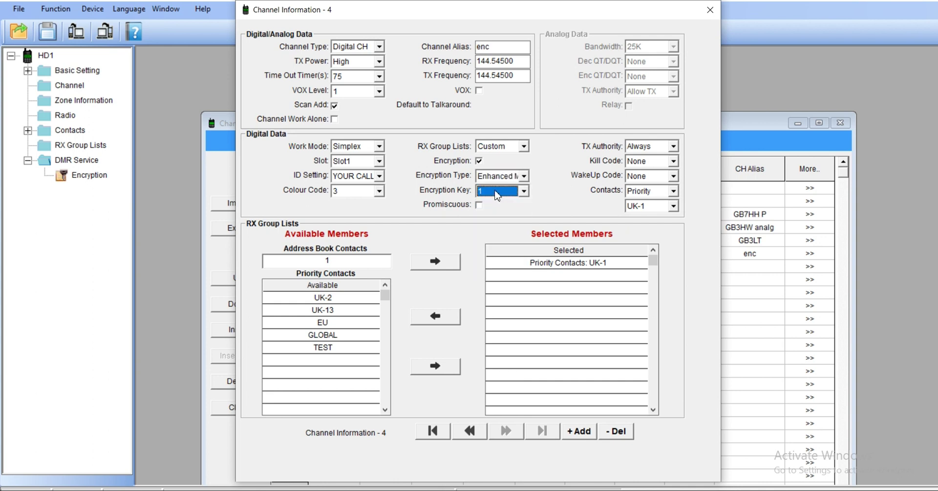
left_click(710, 10)
- Open the encryption key table and select enhanced key 1's old value for replacement
double_click(84, 176)
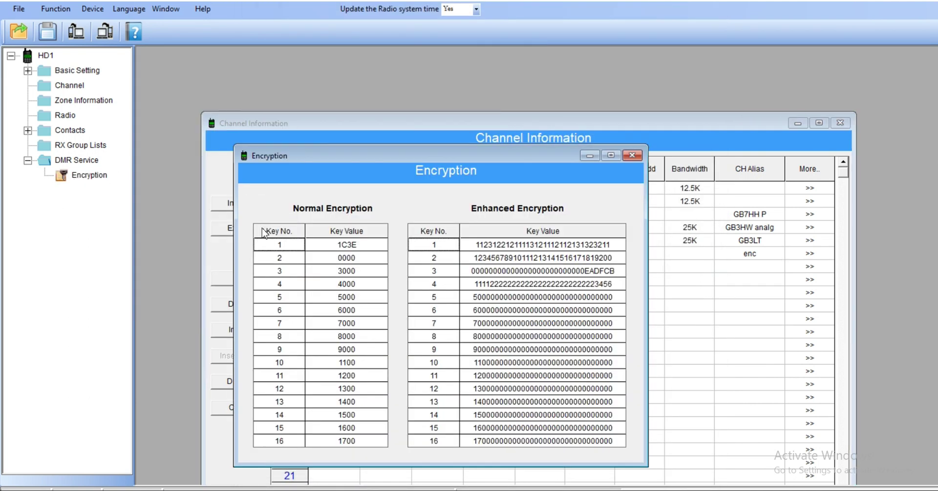
double_click(494, 243)
double_click(494, 243)
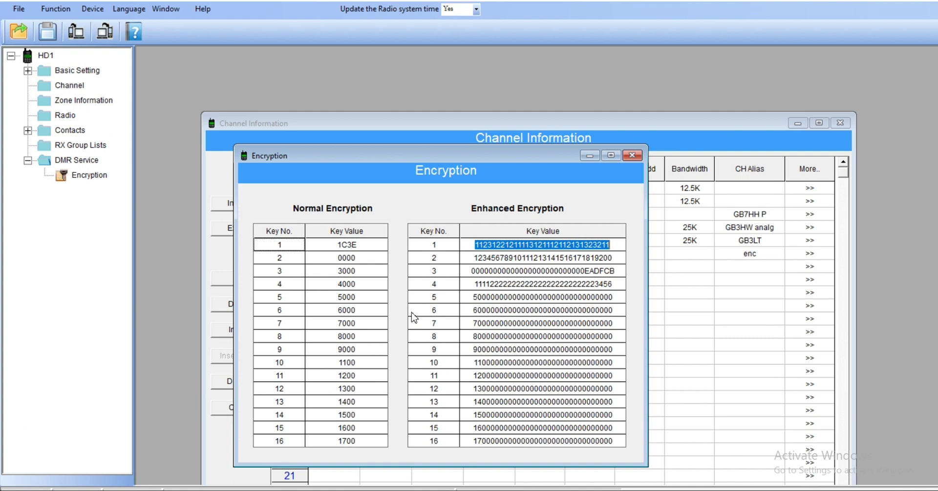
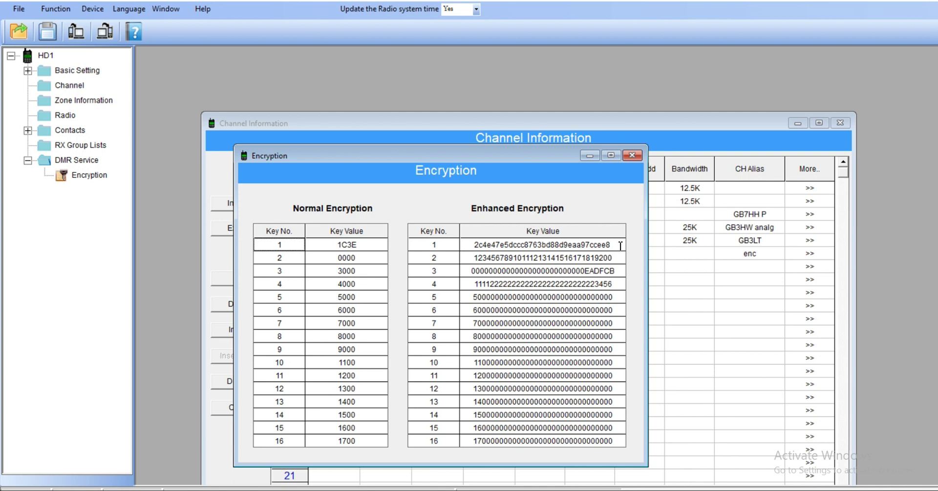
- Enter a new 32-digit hexadecimal value for enhanced key 1 and close the key table
left_click(632, 155)
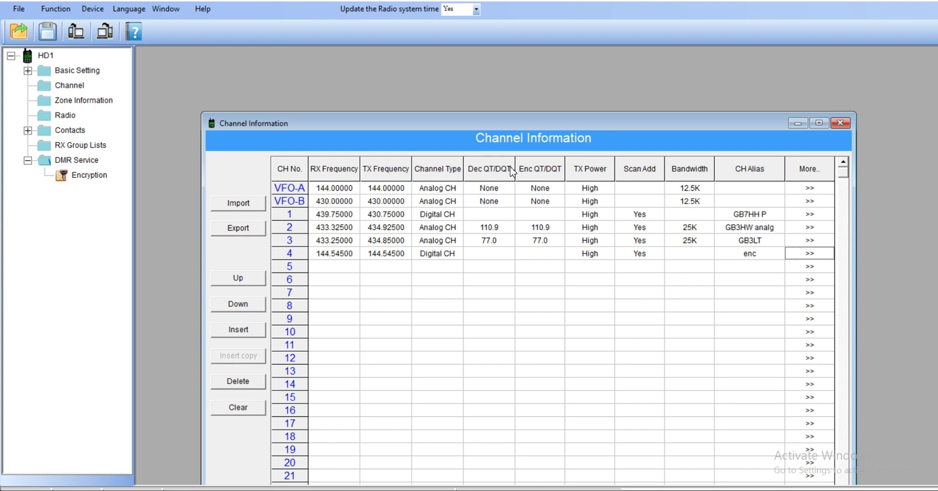
- Move the Channel Information window up to reveal more rows, then select channel 5's RX Frequency cell
left_click_drag(546, 119, 538, 60)
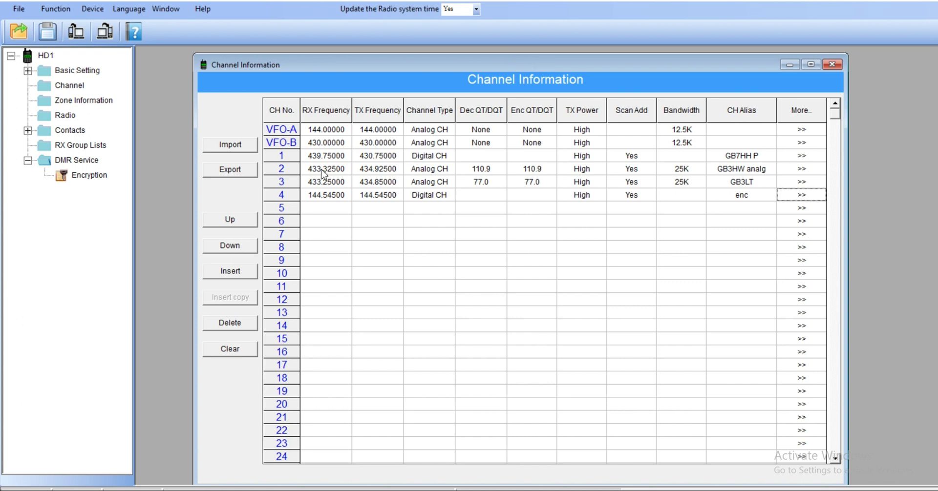
left_click(325, 208)
- Add channel 5 on 144.545 with the alias 'ENC1'
left_click(309, 198)
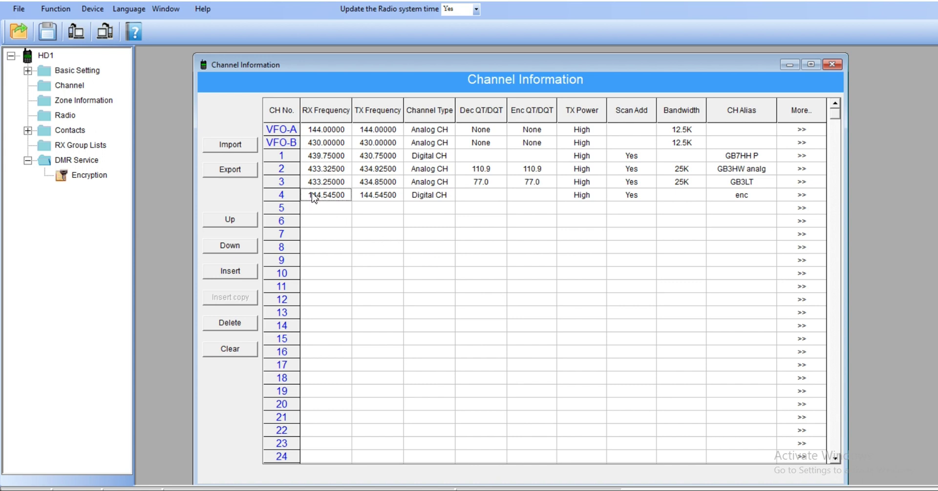
double_click(345, 195)
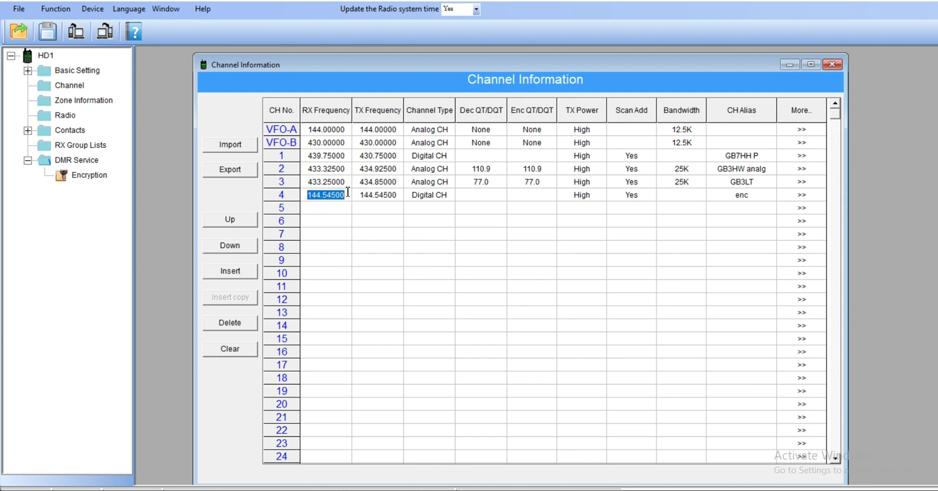
left_click(326, 209)
type("144.545")
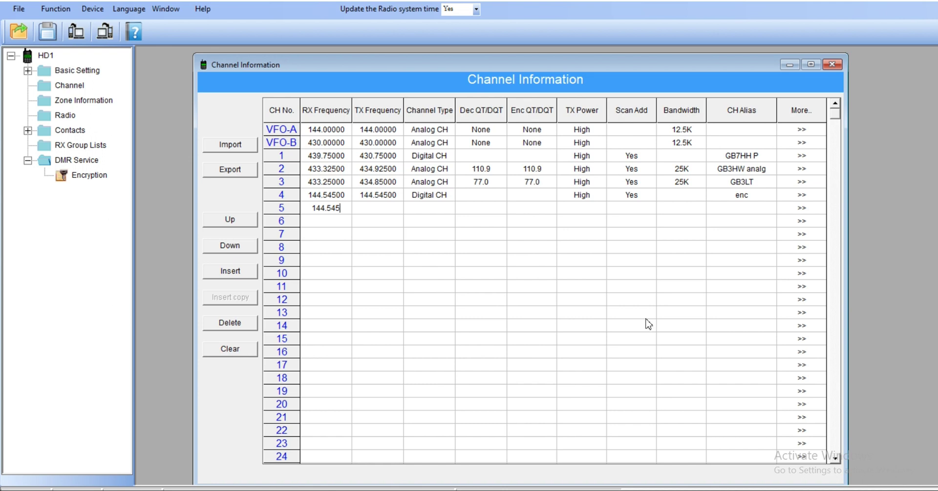
left_click(536, 209)
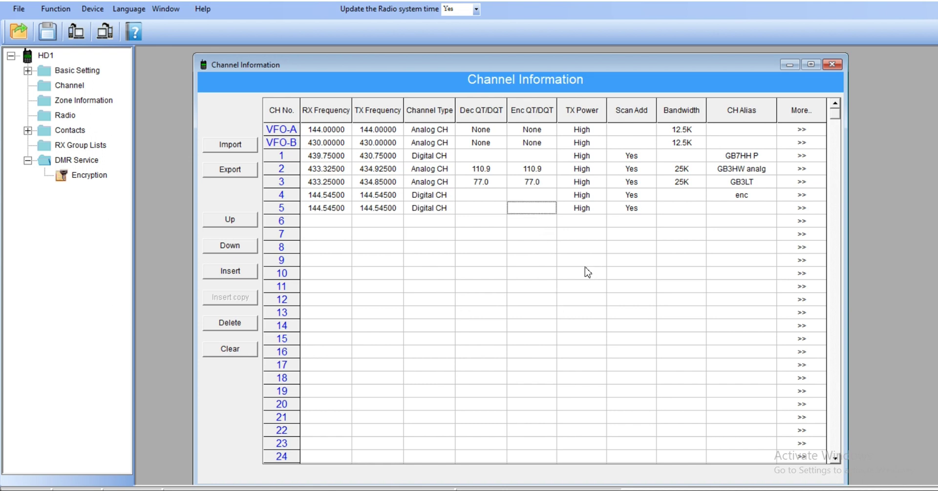
left_click(744, 209)
type("ENC1")
- Give channel 5 'ENC1' colour code 3 and Enhanced Mode encryption with key 2
left_click(799, 210)
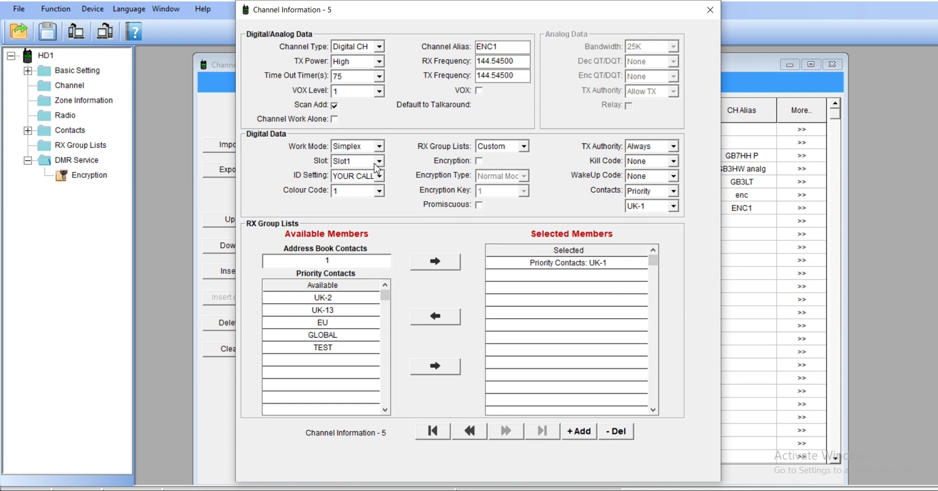
left_click(378, 191)
left_click(370, 223)
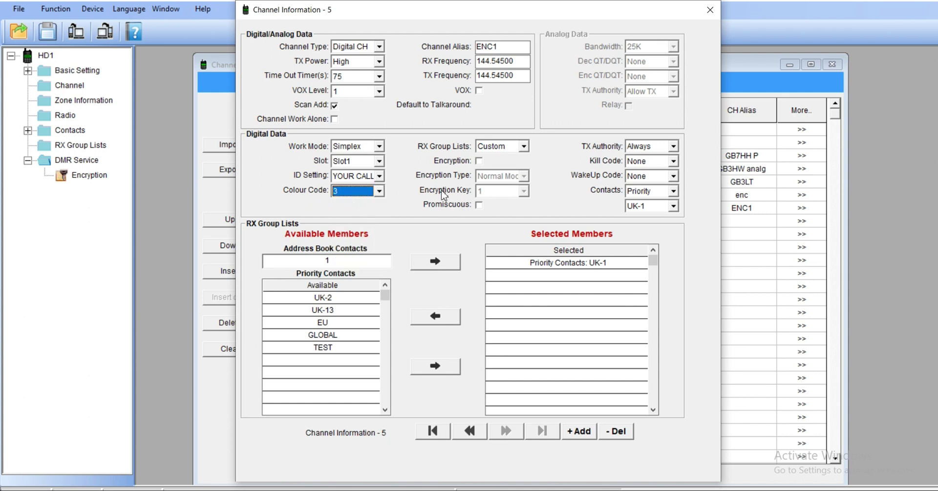
left_click(480, 161)
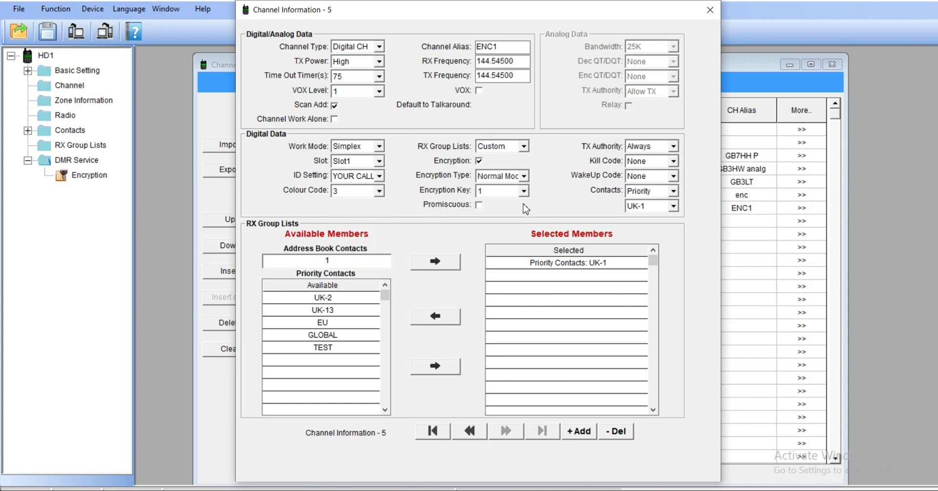
left_click(516, 184)
left_click(510, 195)
left_click(509, 195)
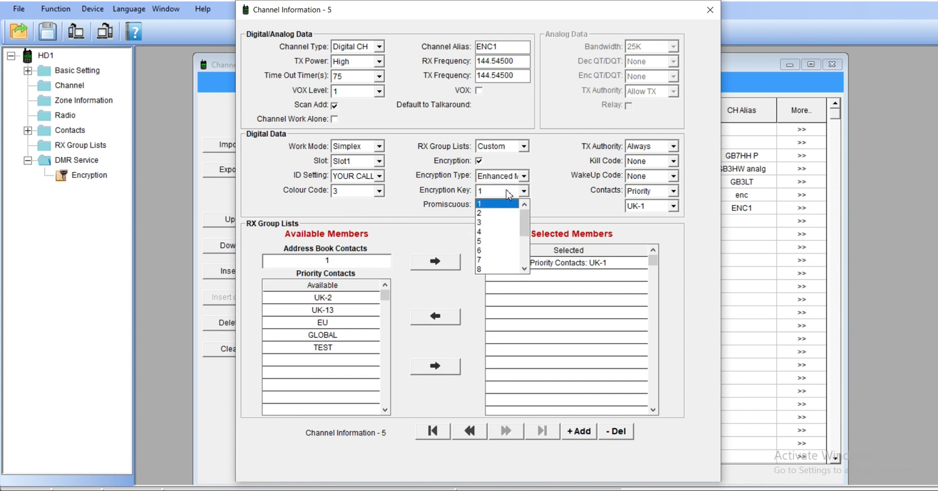
left_click(494, 213)
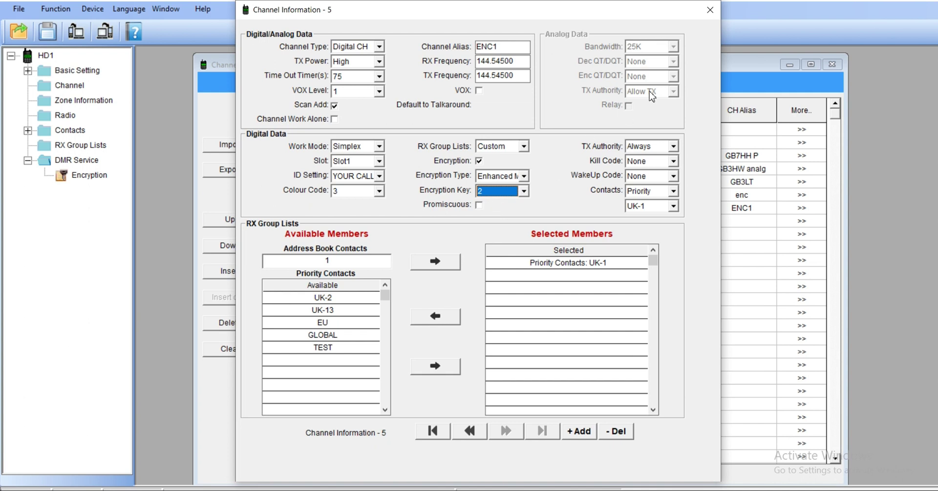
left_click(709, 10)
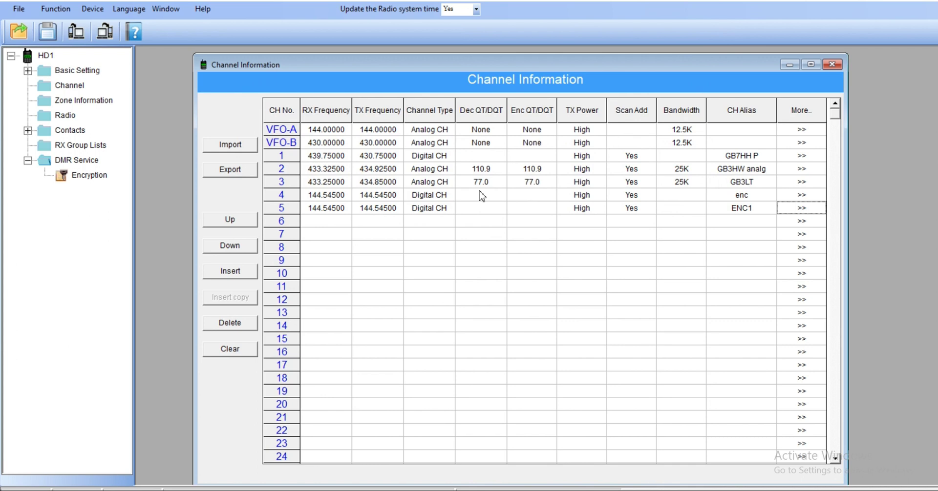